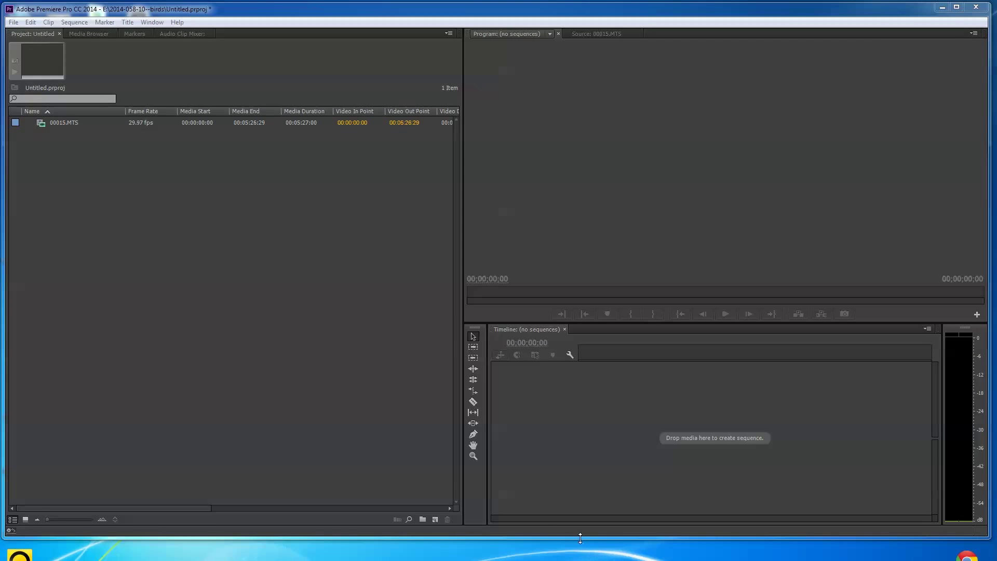
Stretch the Premiere window down to the screen bottom and make it slightly wider
drag(579, 538, 579, 549)
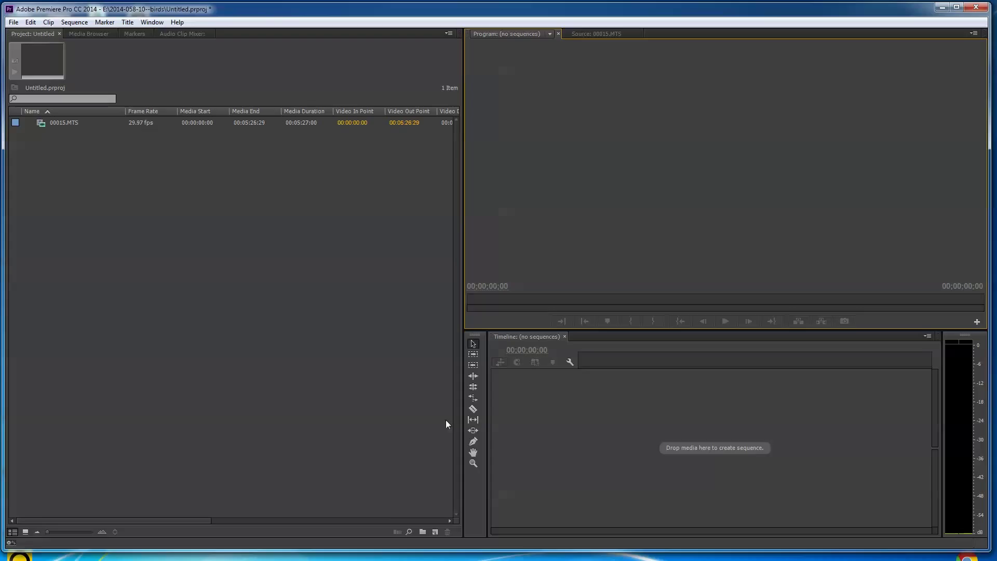
drag(522, 549, 523, 556)
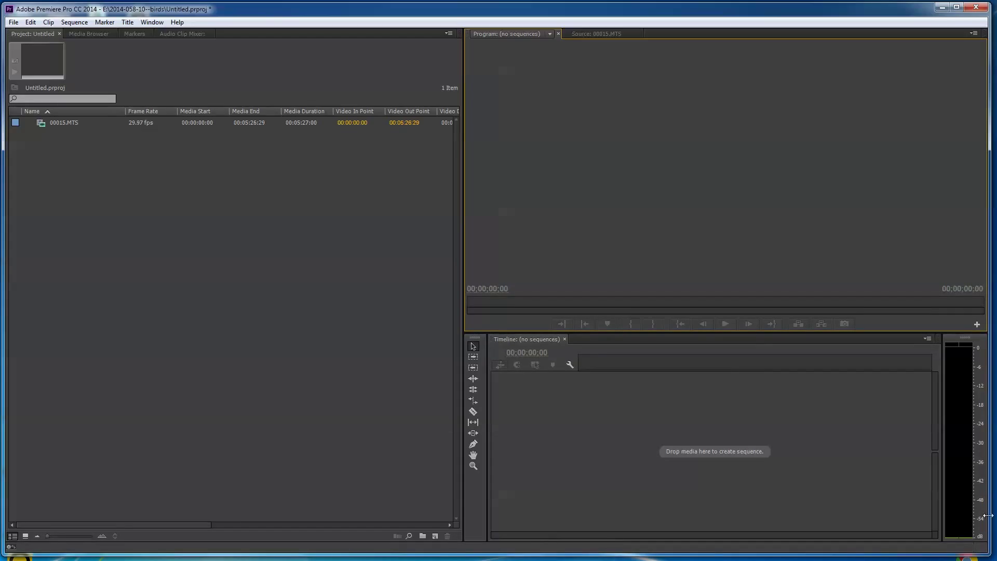
drag(990, 515, 992, 515)
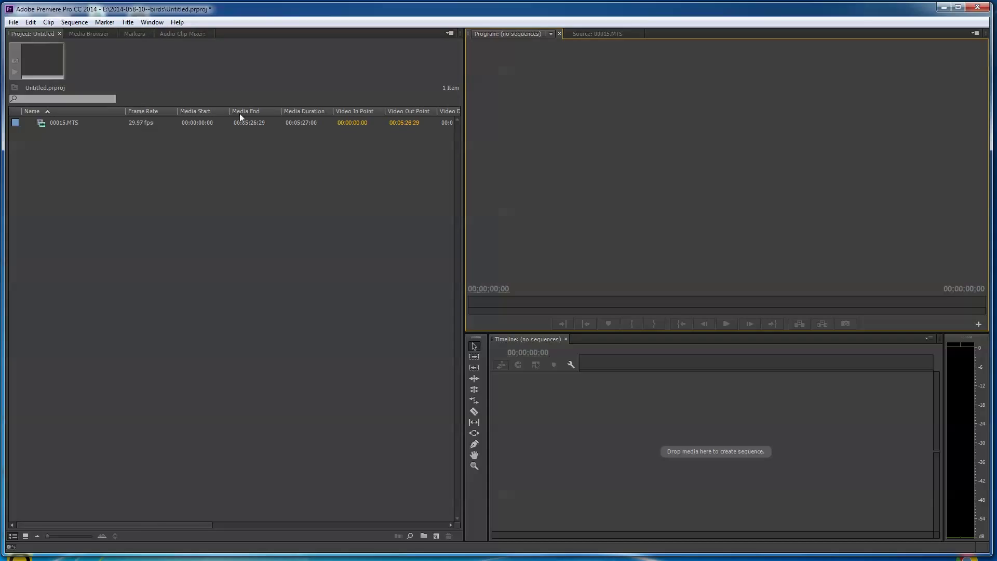
Switch Premiere to the Editing (CS5.5) workspace from the Window > Workspace menu
click(151, 23)
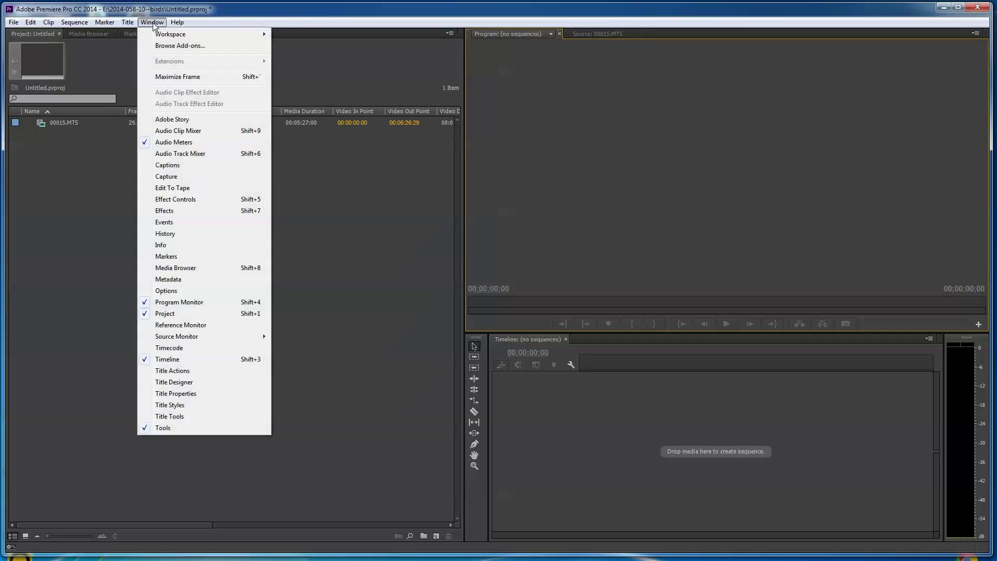
mouse_move(218, 34)
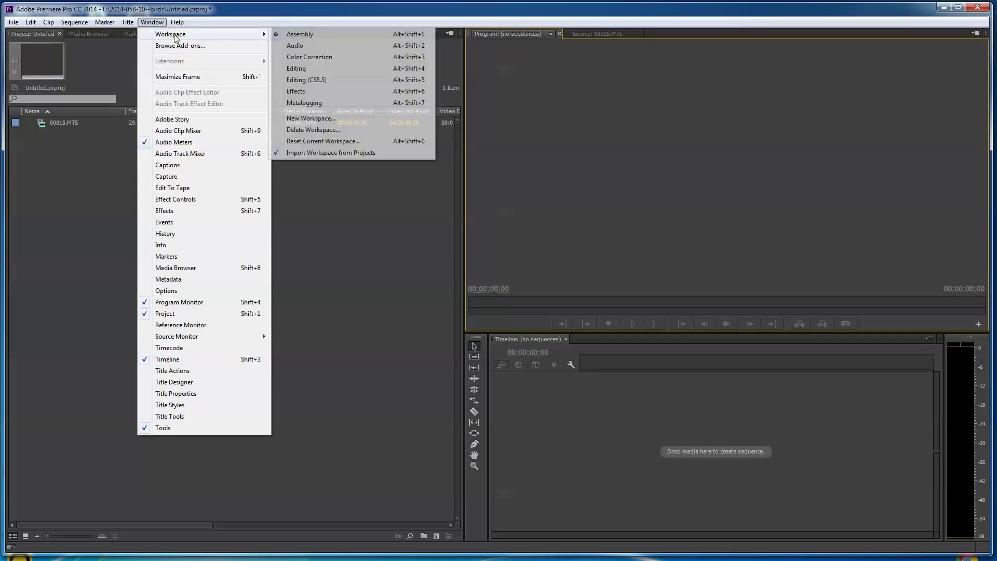
click(313, 81)
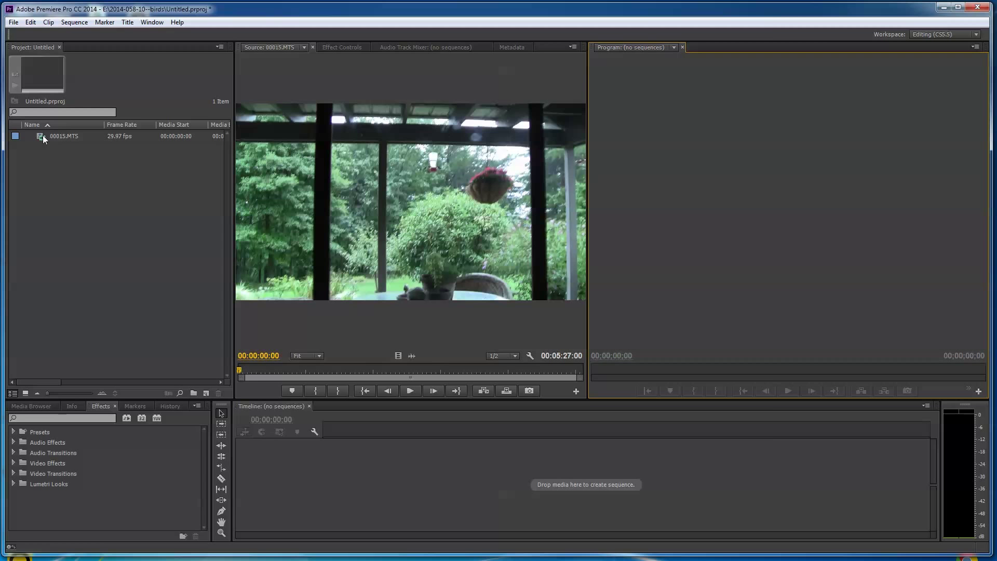
Import Hummingbirds Swarm Like Gnats.mp4 into the project from the Project panel's Import dialog
click(57, 160)
double_click(57, 159)
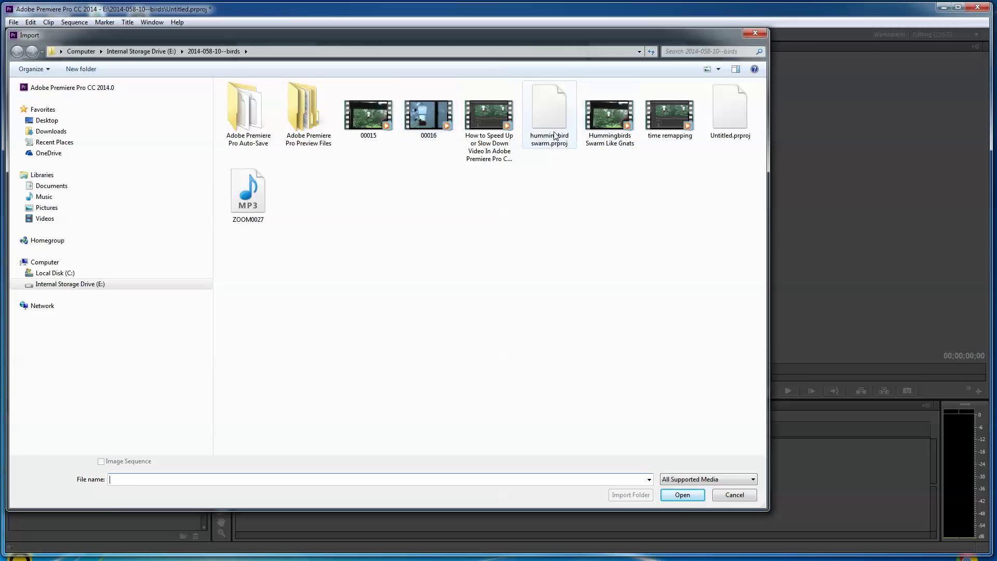
click(604, 128)
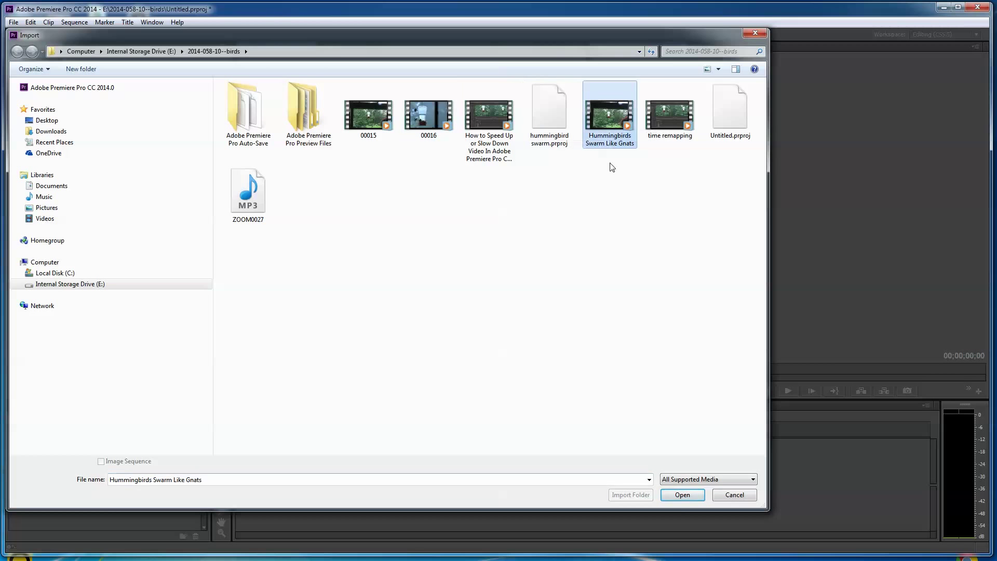
click(682, 494)
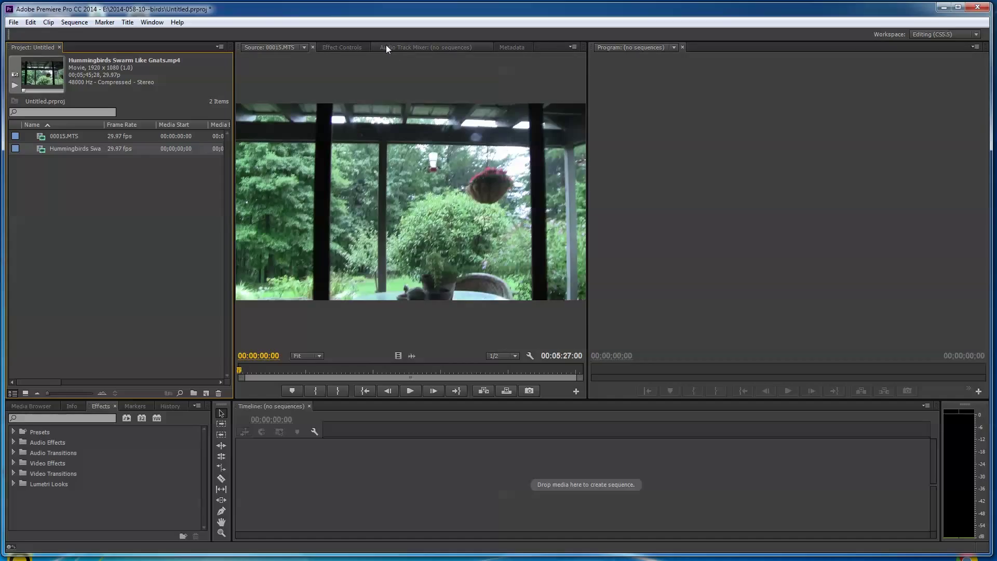
Close the Audio Track Mixer, scroll through the clip's metadata, and return to Source: 00015.MTS
click(407, 47)
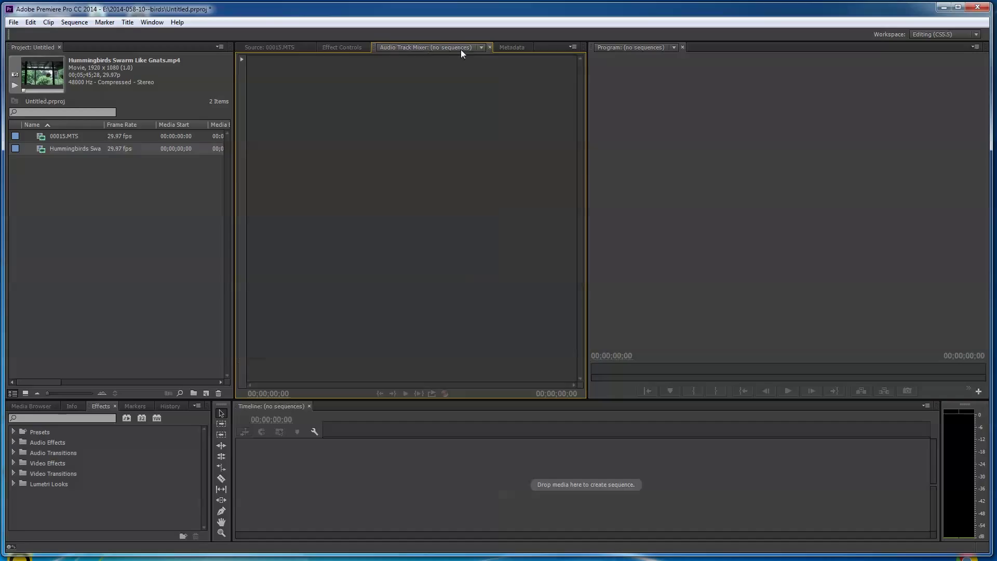
click(490, 47)
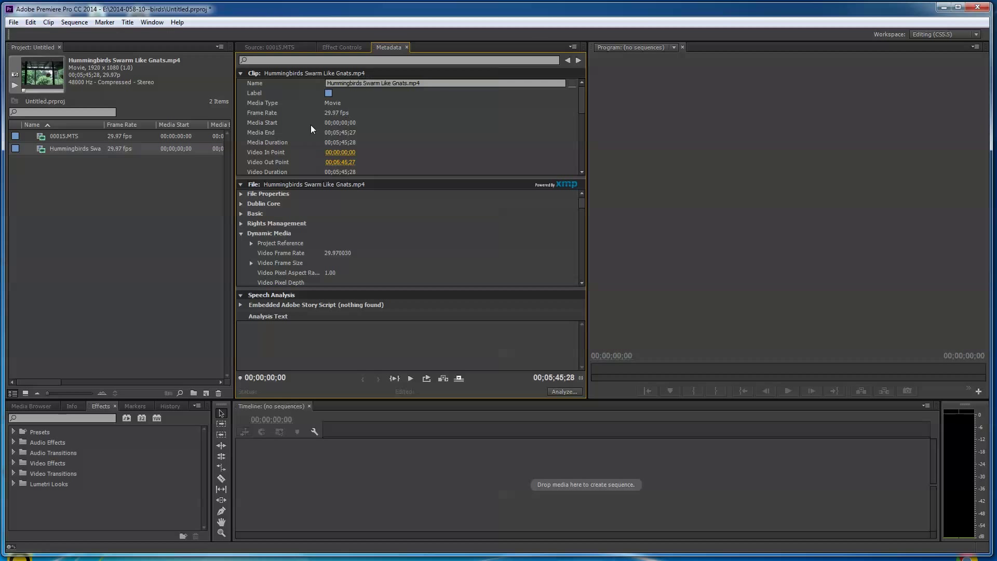
drag(584, 114, 583, 94)
mouse_move(583, 206)
mouse_down()
mouse_move(583, 257)
mouse_move(586, 198)
mouse_up()
click(270, 47)
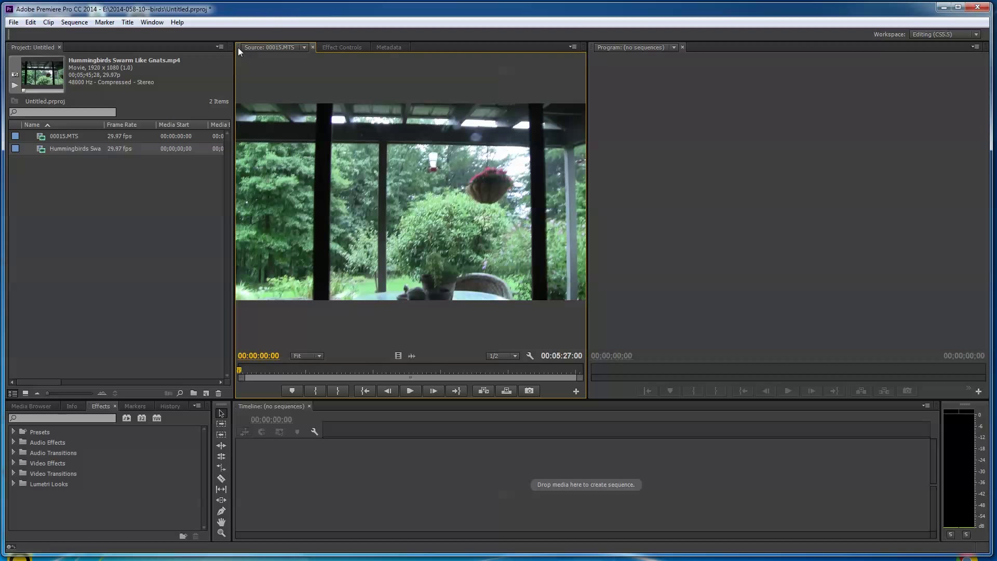
Swap the Source and Program monitors by docking them into different panel groups
drag(238, 48, 653, 65)
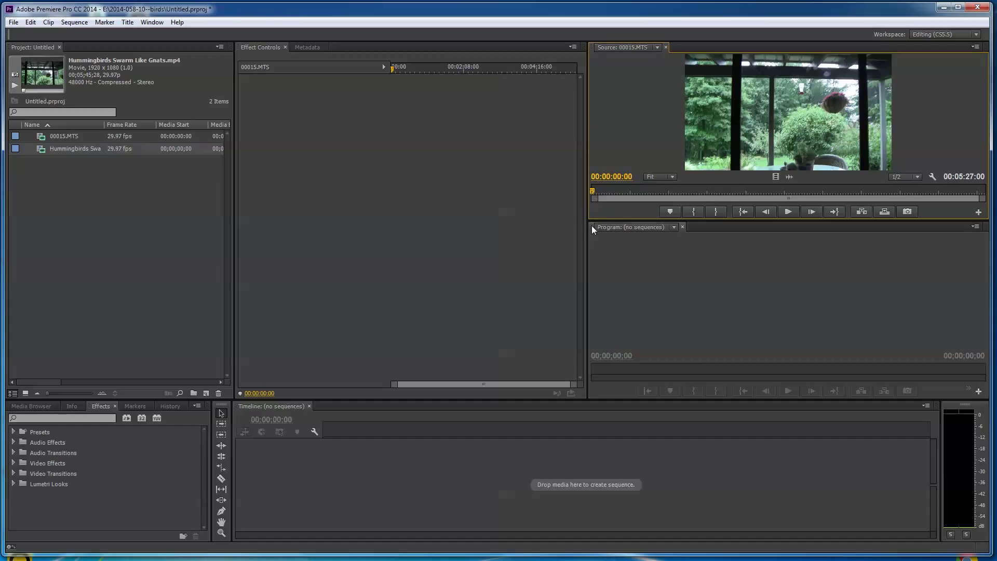
drag(591, 225, 391, 133)
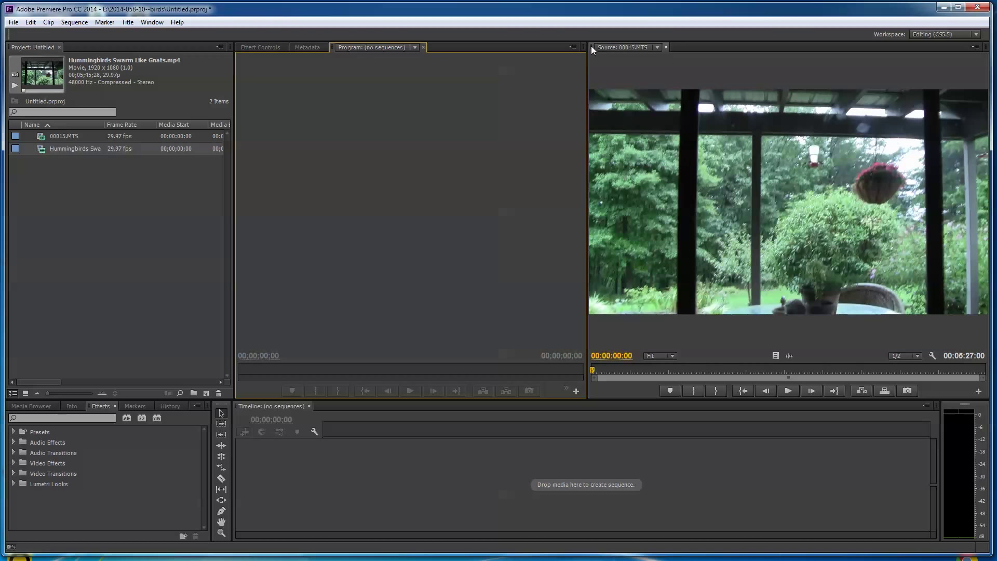
drag(591, 46, 403, 91)
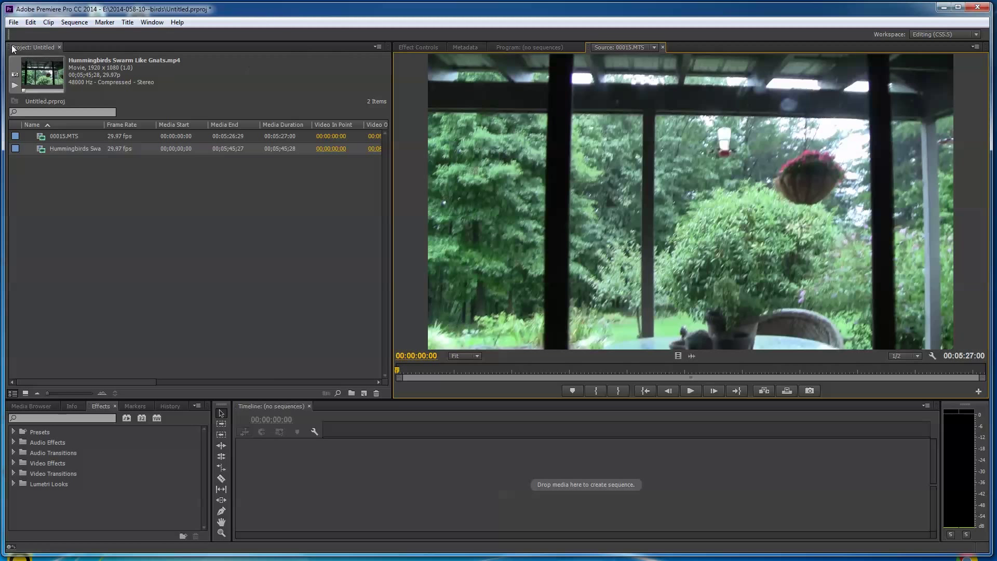
Reapply the Editing (CS5.5) workspace, then reset it to its original layout, confirming Yes
click(143, 26)
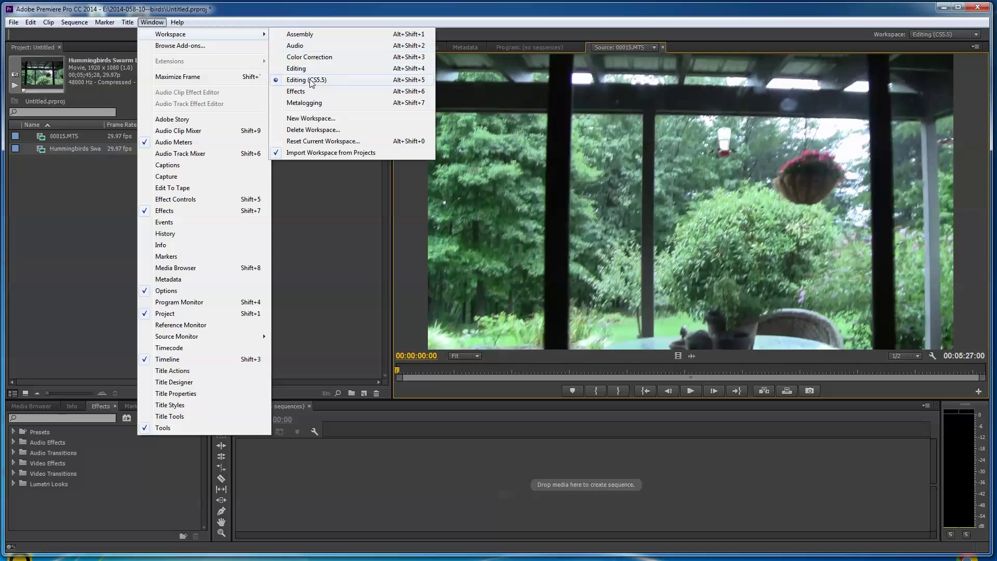
click(311, 81)
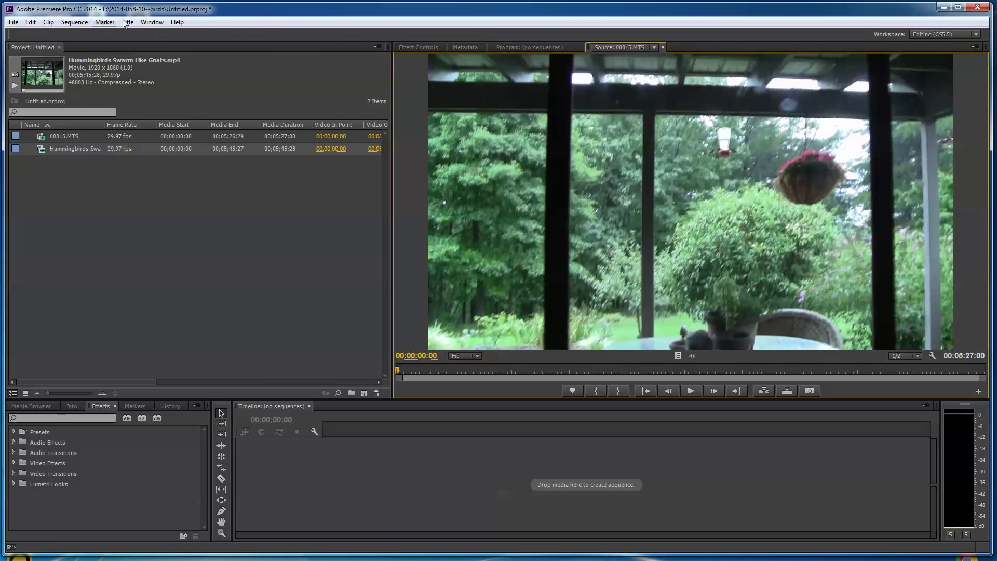
click(148, 25)
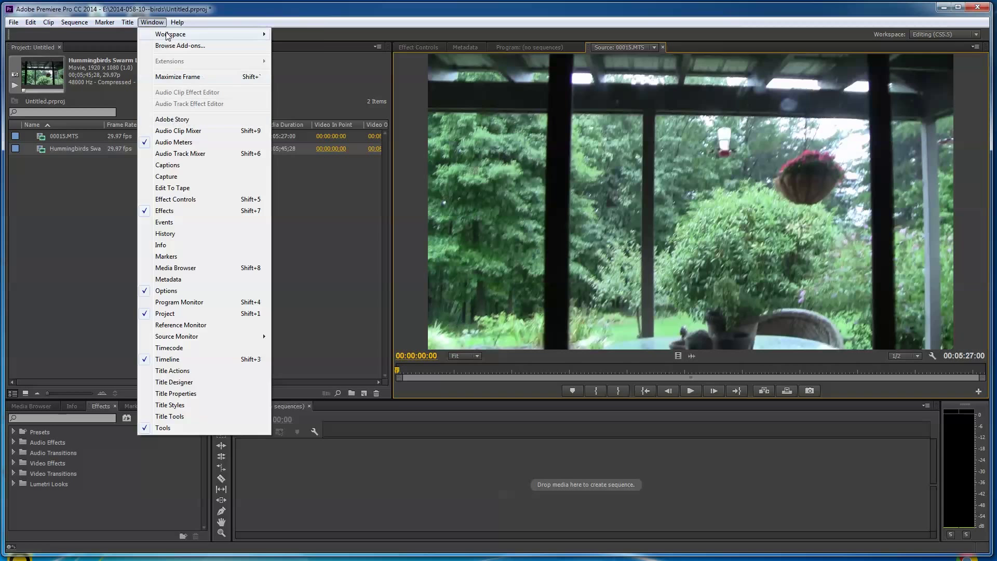
mouse_move(178, 25)
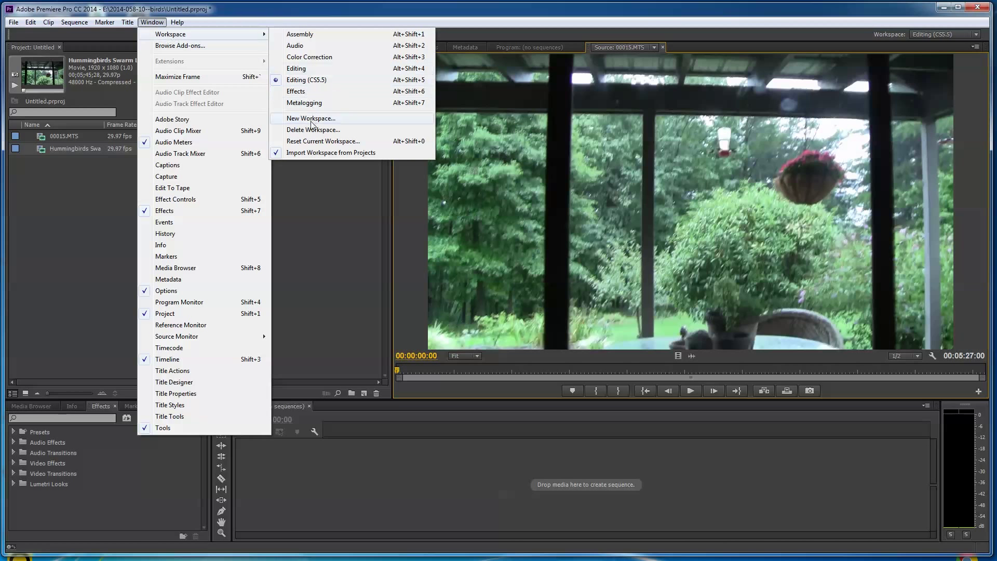
click(316, 142)
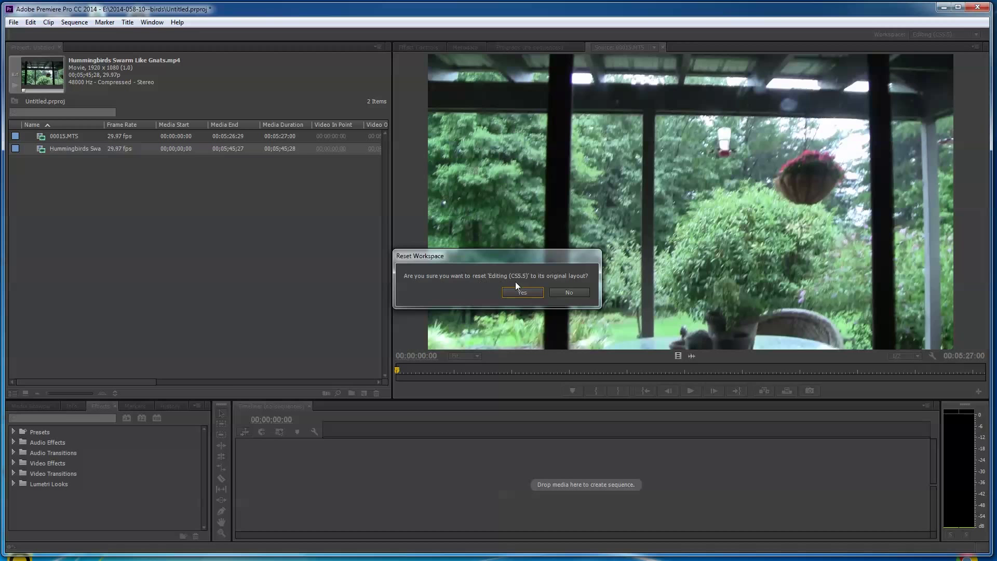
click(526, 293)
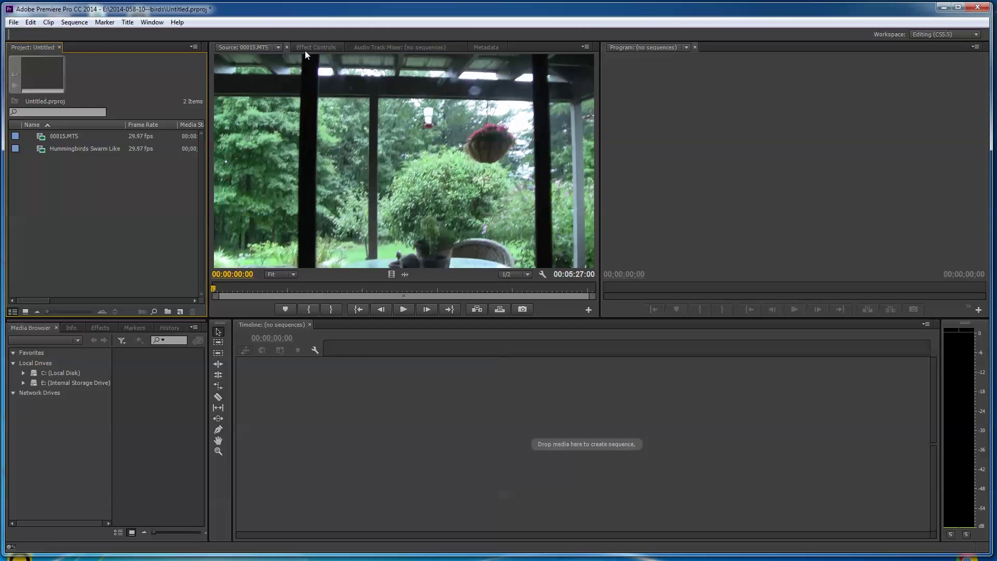
Dock Effect Controls and Metadata with the Program monitor, Timeline top-middle, and Source at the bottom
drag(307, 48, 623, 96)
drag(428, 48, 693, 127)
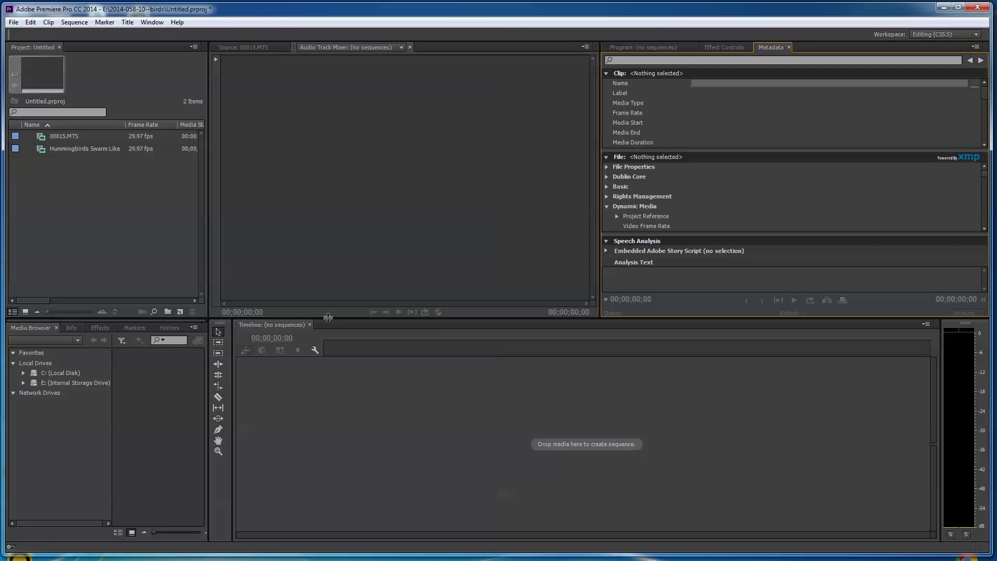
drag(279, 326, 320, 41)
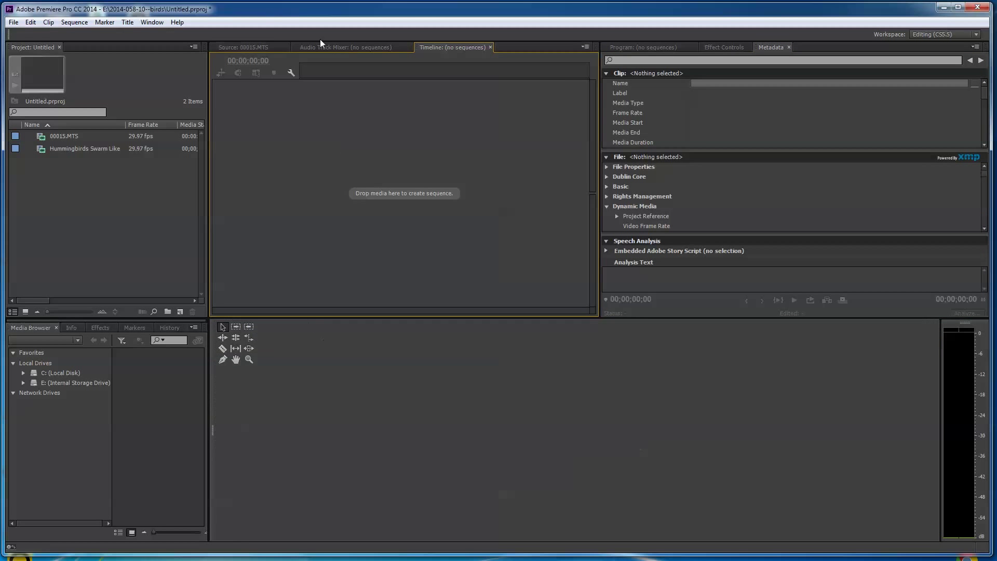
drag(248, 48, 314, 358)
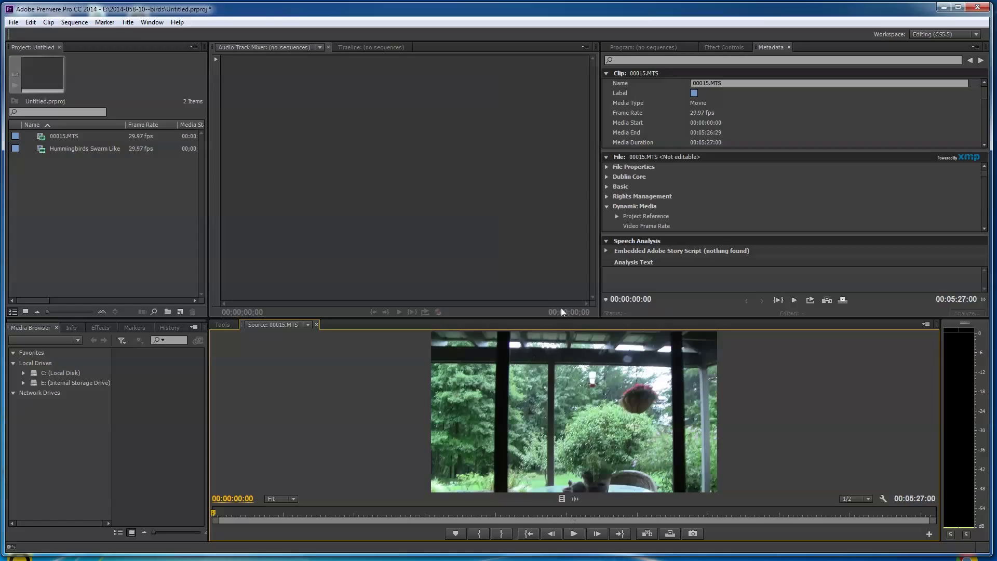
Reset the current Editing (CS5.5) workspace and confirm Yes to restore the side-by-side monitors
click(151, 23)
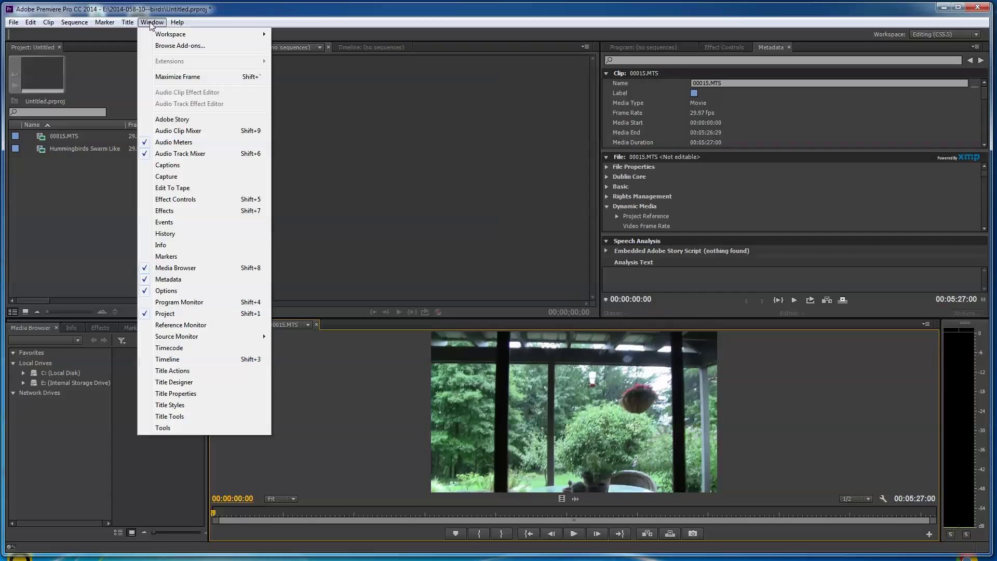
mouse_move(159, 39)
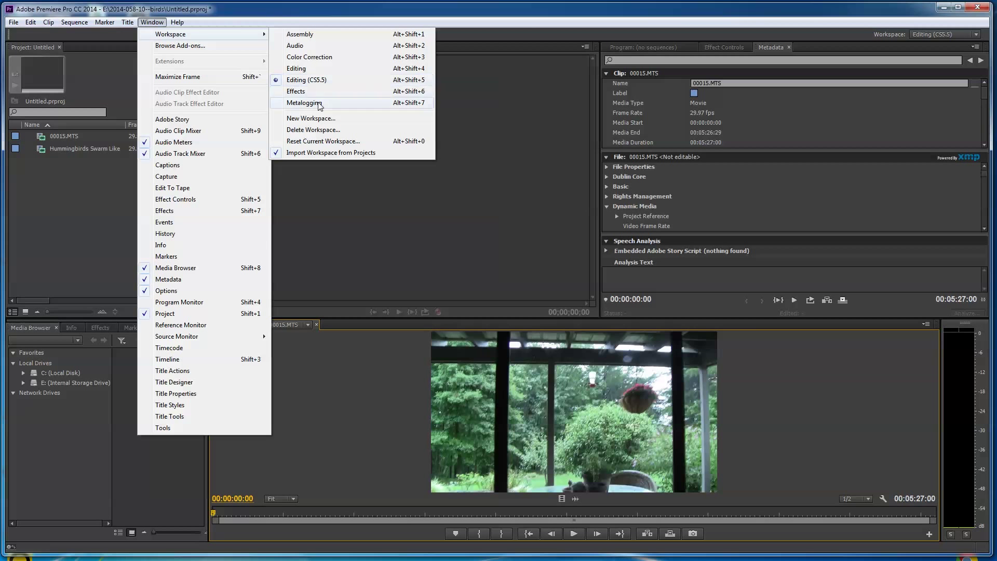
click(323, 141)
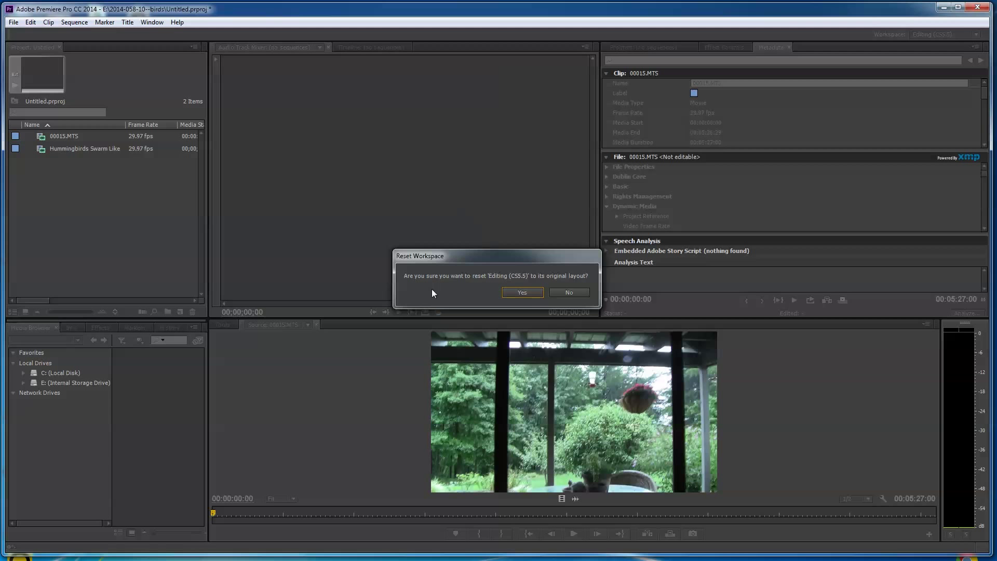
click(524, 293)
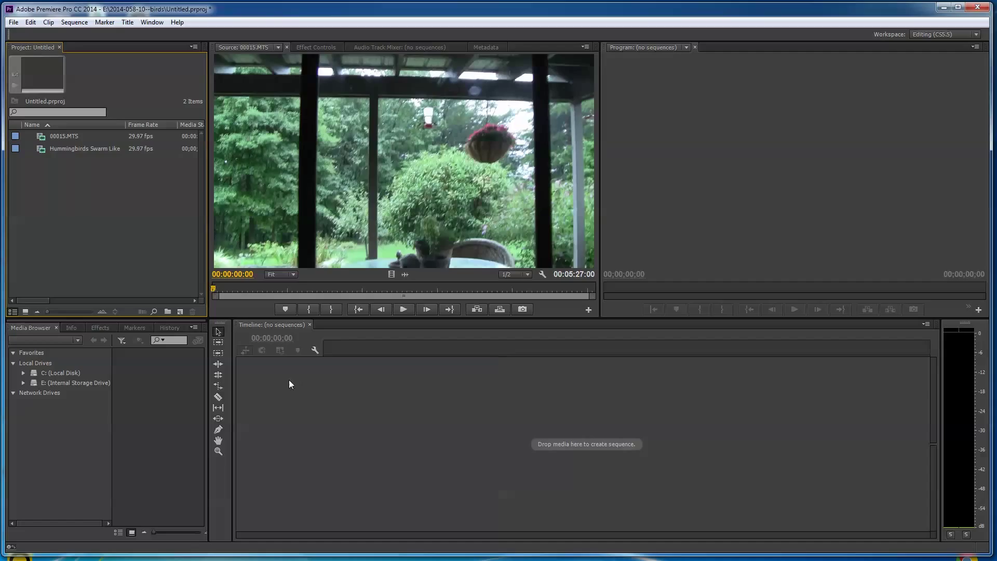
Move the Effects tab first in its group and create Sequence 01 with the AVCHD 1080p30 preset
click(95, 327)
drag(104, 326, 40, 327)
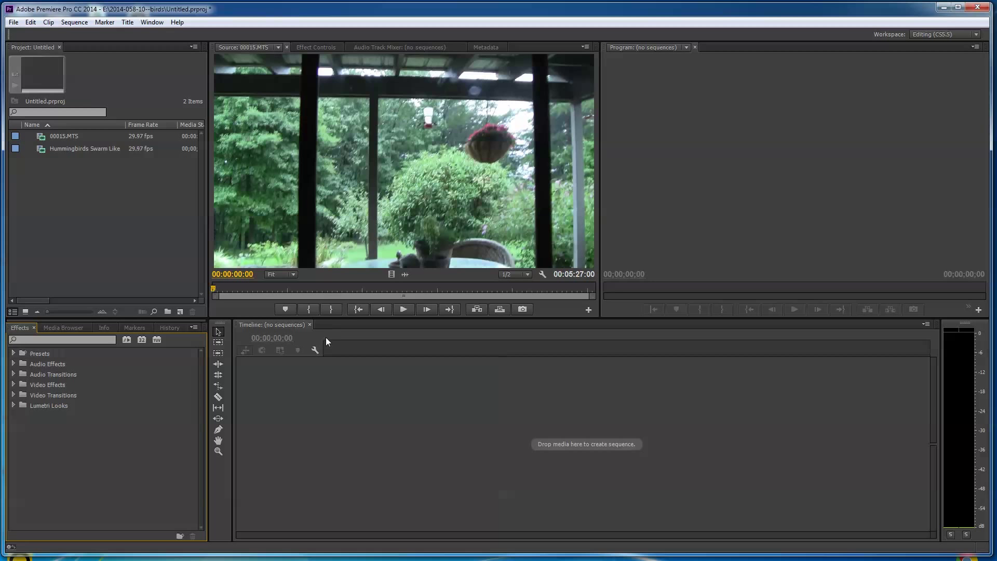
right_click(33, 182)
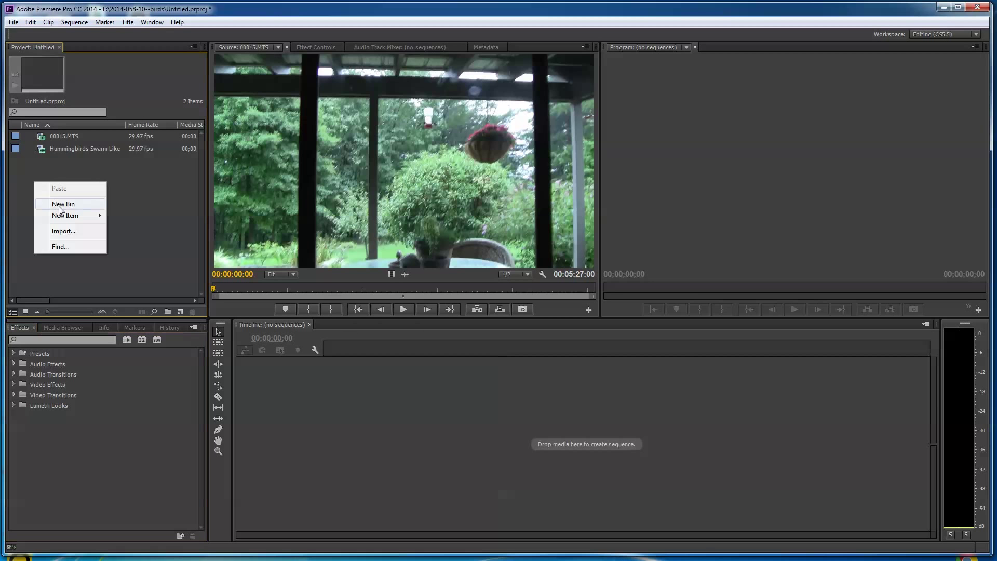
mouse_move(67, 216)
click(155, 215)
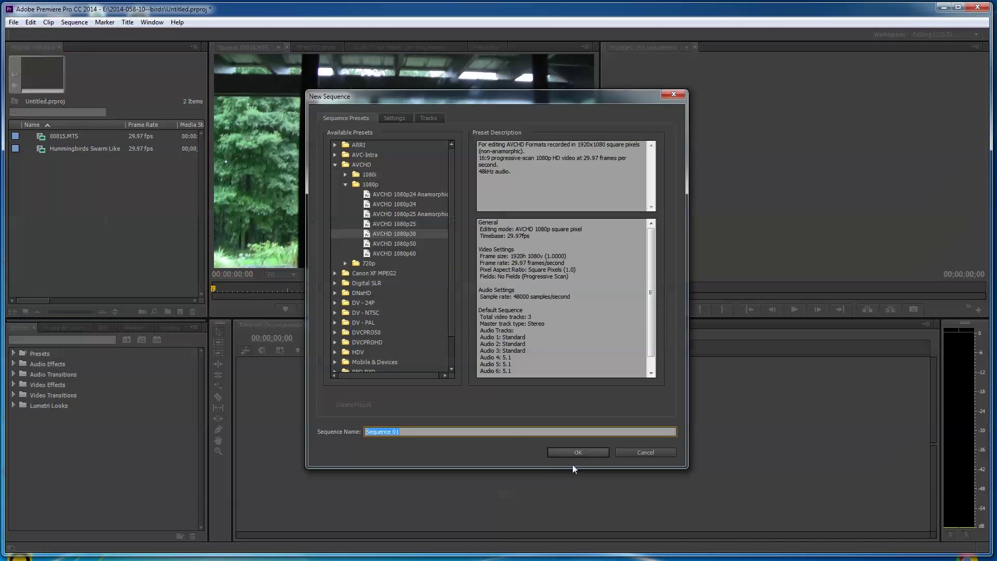
click(593, 454)
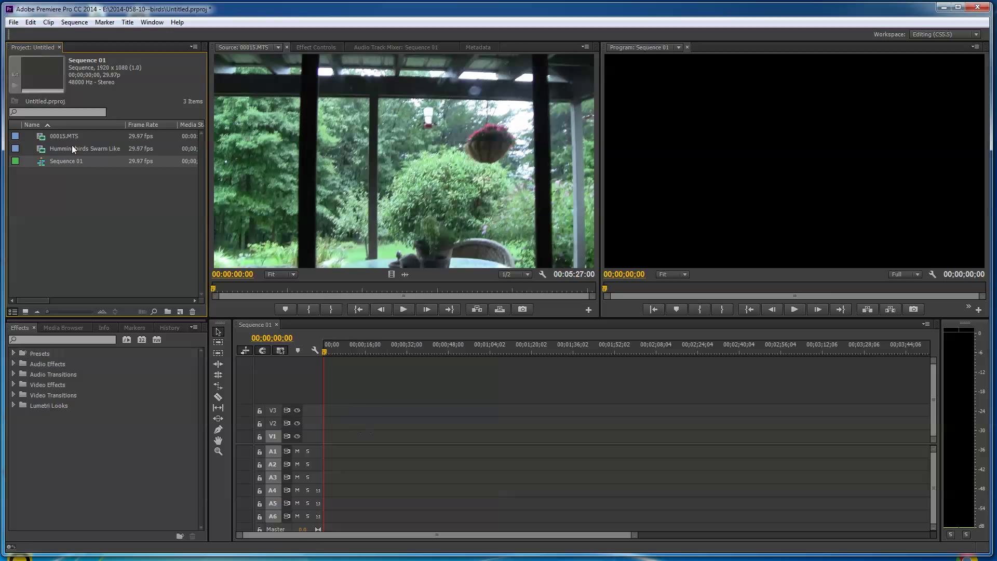
Place the hummingbird clip on V1 and razor-cut it near the one- and two-minute marks
drag(17, 150, 493, 435)
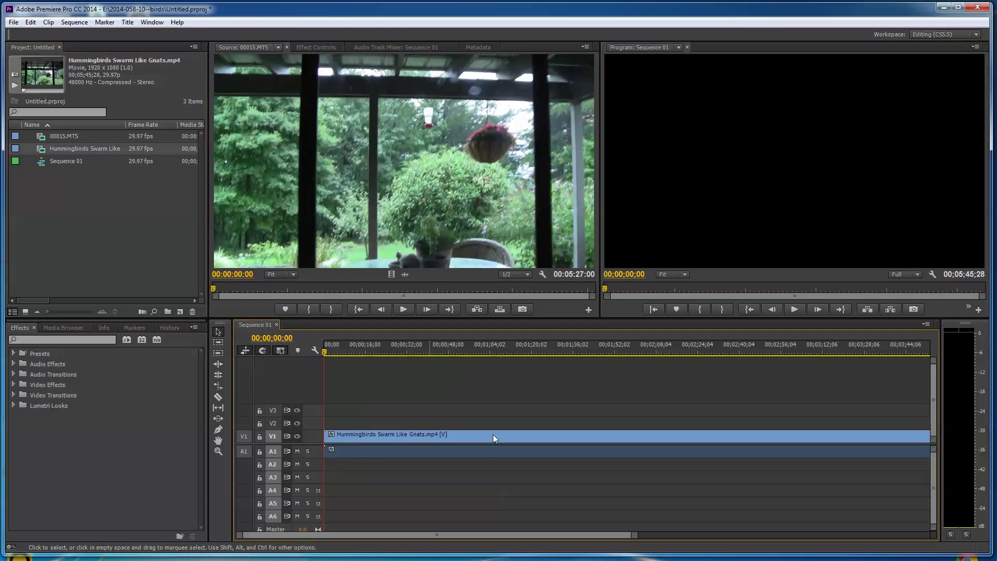
key(c)
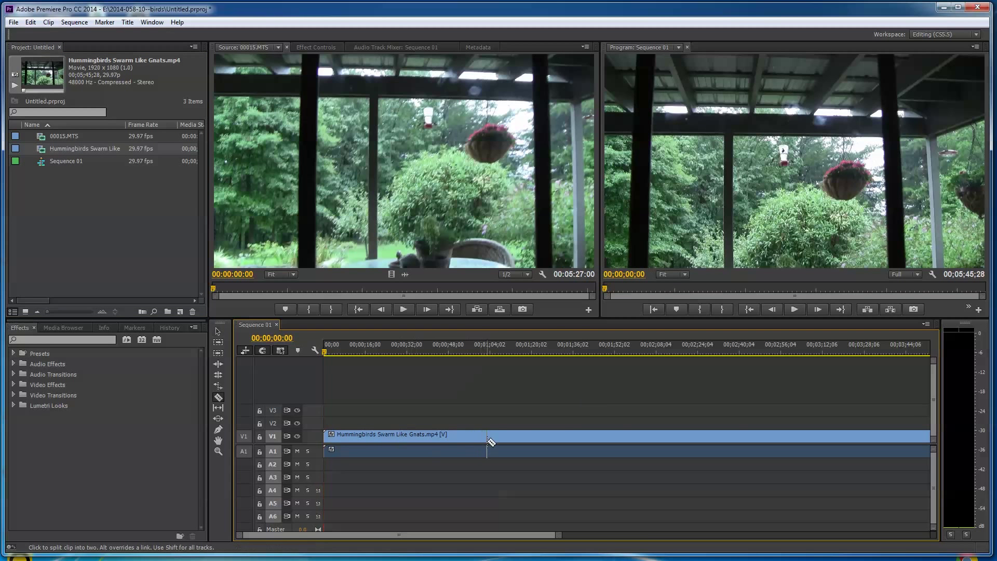
click(485, 441)
click(622, 442)
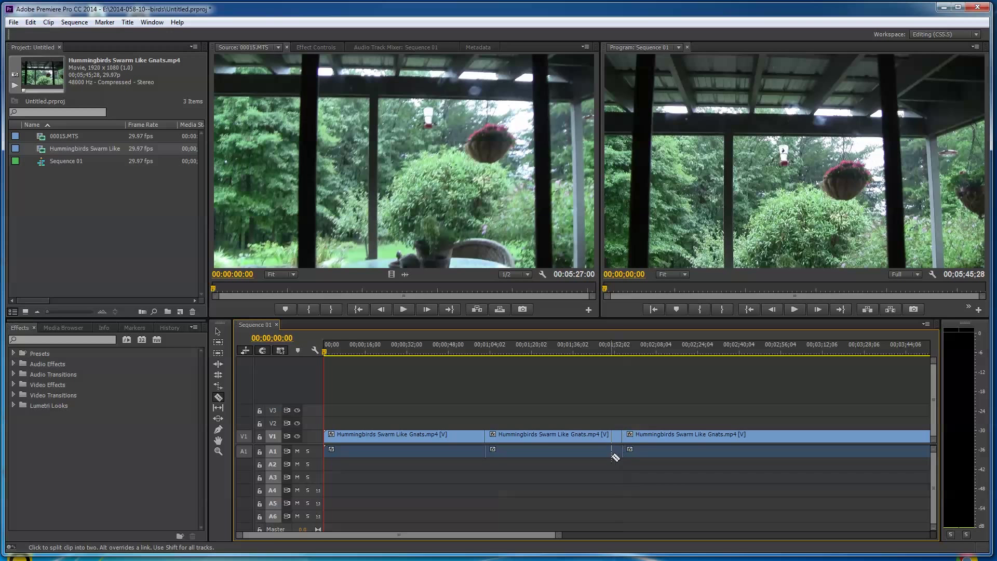
Delete the middle section and ripple-delete the gap, leaving the sequence 00;04;53;09 long
key(v)
click(572, 437)
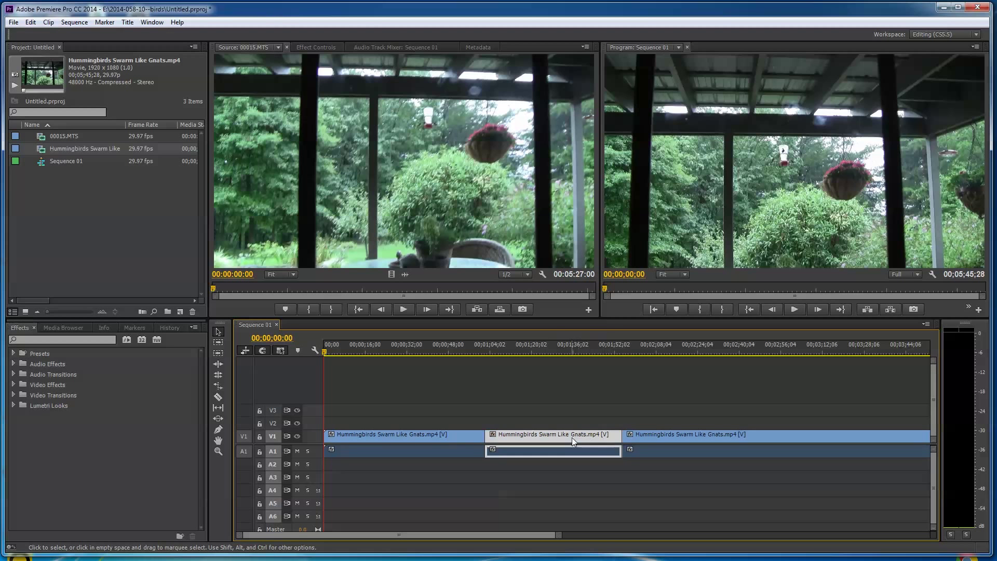
key(Delete)
right_click(538, 432)
click(569, 441)
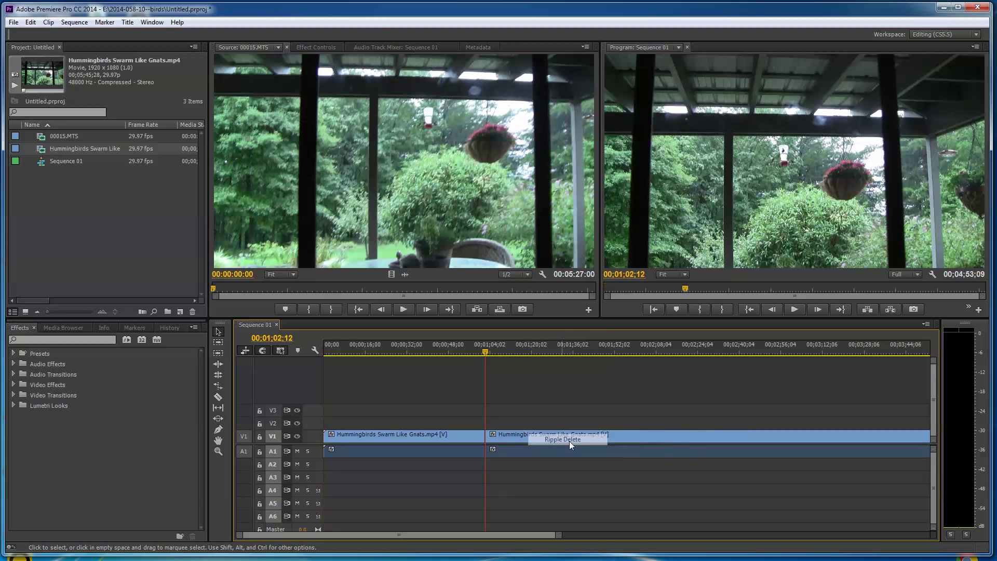